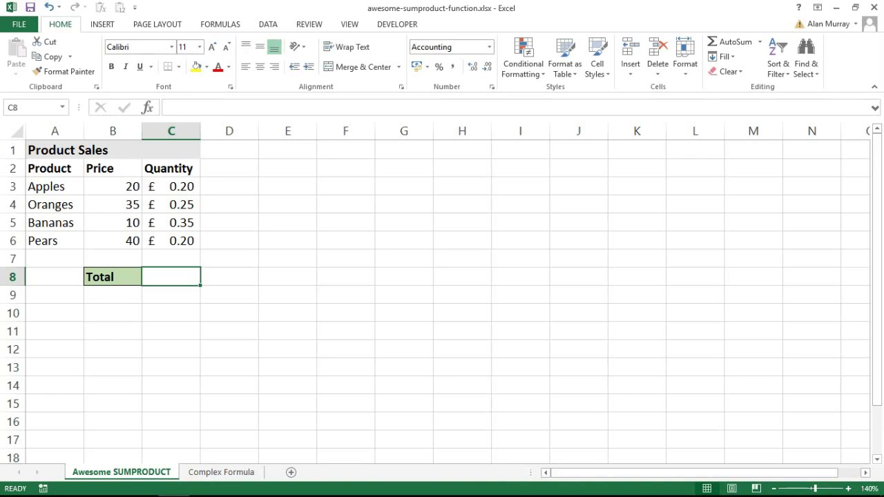
pyautogui.moveTo(113, 187); pyautogui.dragTo(113, 240)
pyautogui.moveTo(171, 186); pyautogui.dragTo(171, 240)
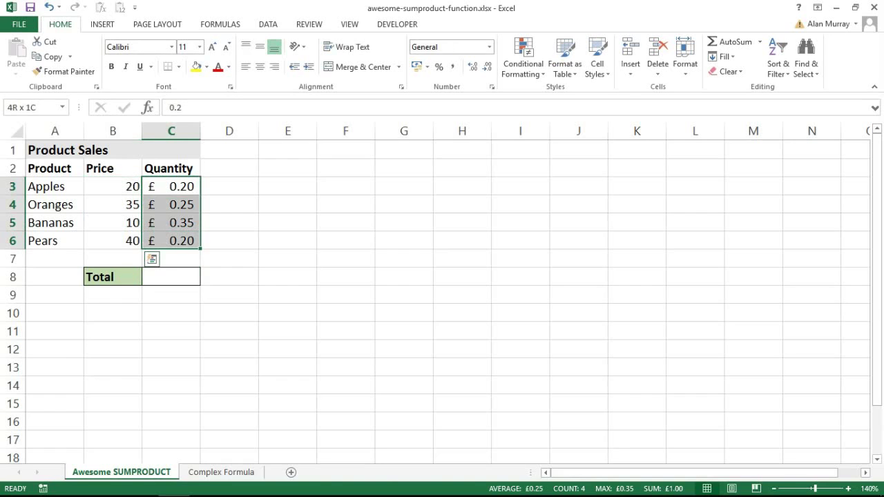
pyautogui.click(171, 276)
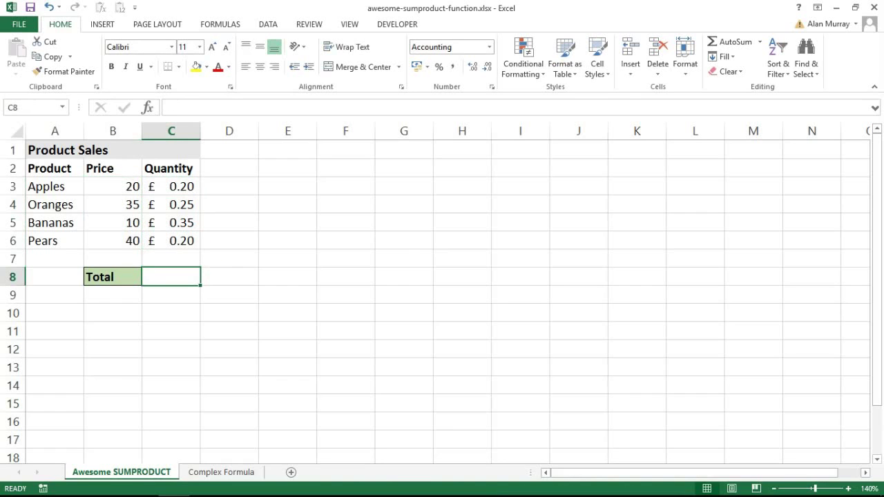
# Calculate the Apples amount in cell E3 with the formula =B3*C3.
pyautogui.click(288, 186)
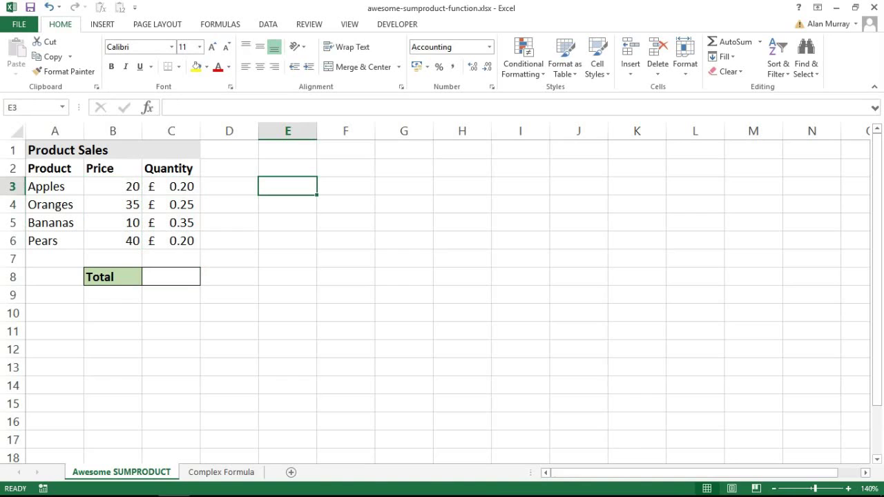
pyautogui.write('=')
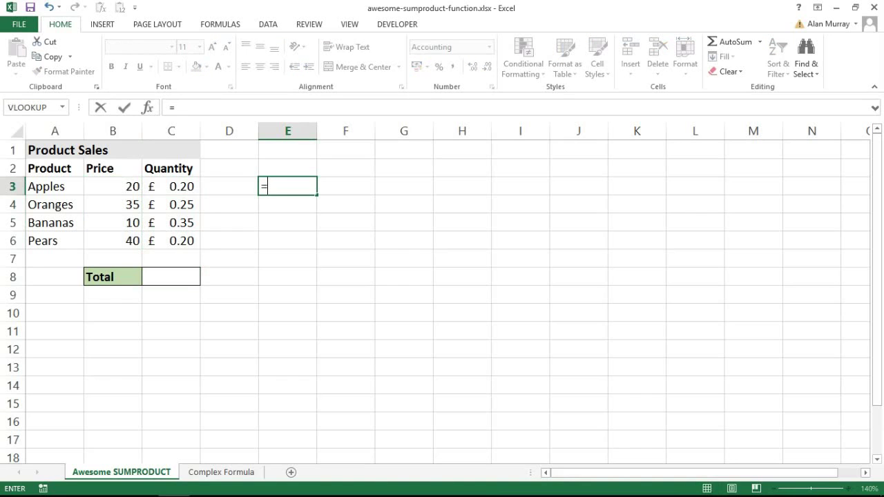
pyautogui.press('Left')
pyautogui.press('Left')
pyautogui.press('Left')
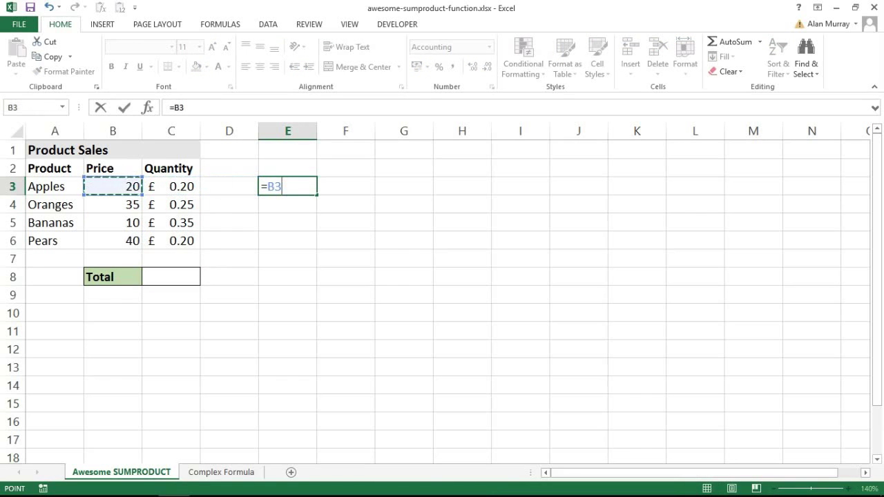
pyautogui.write('*')
pyautogui.press('Left')
pyautogui.press('Left')
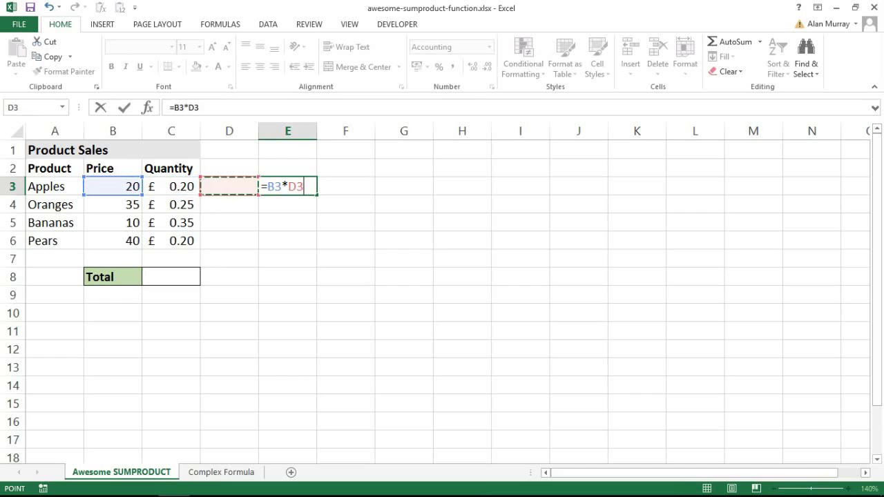
pyautogui.press('Return')
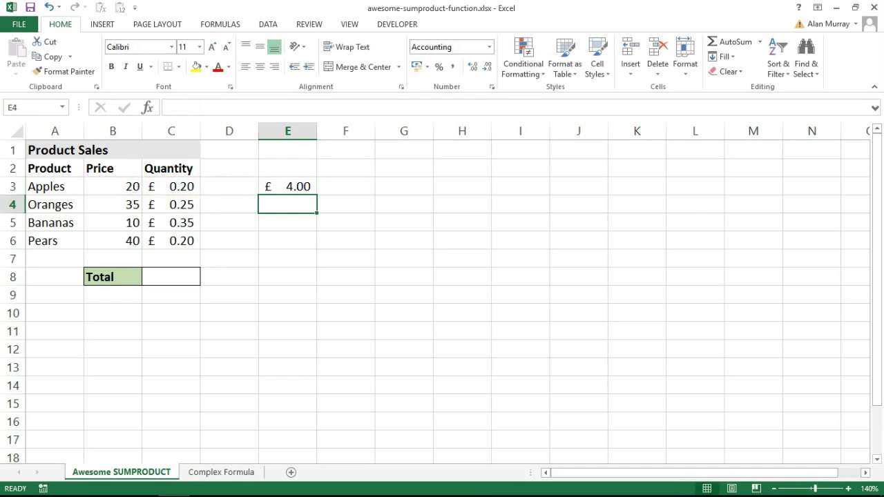
# Fill the E3 multiplication formula down through E6 and select the four results to read their sum.
pyautogui.click(287, 187)
pyautogui.moveTo(316, 194); pyautogui.dragTo(318, 249)
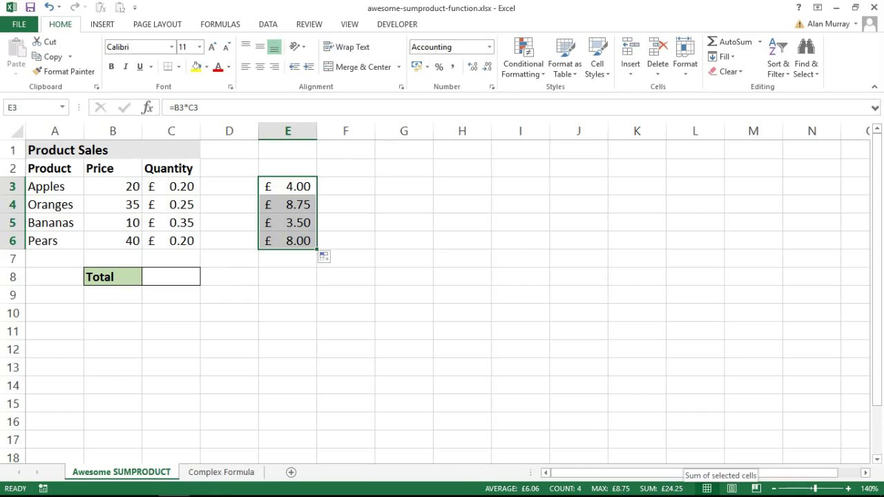
pyautogui.moveTo(287, 187); pyautogui.dragTo(287, 241)
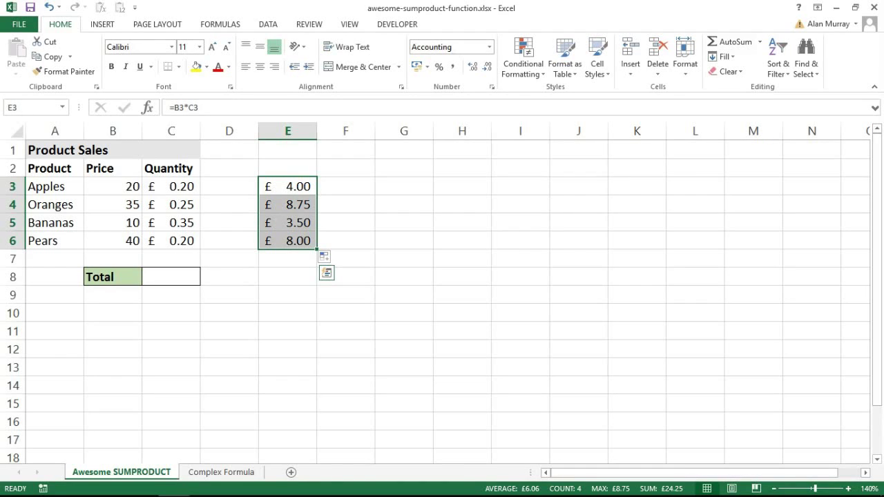
pyautogui.moveTo(112, 187); pyautogui.dragTo(171, 186)
pyautogui.click(113, 204)
pyautogui.moveTo(113, 205); pyautogui.dragTo(171, 204)
pyautogui.moveTo(112, 223); pyautogui.dragTo(171, 223)
pyautogui.moveTo(113, 241); pyautogui.dragTo(183, 241)
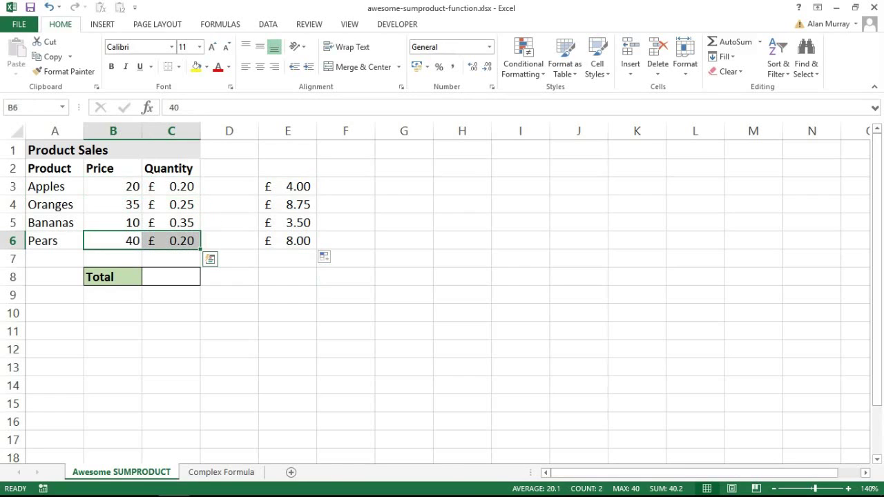
# Clear the helper calculations from cells E3:E6.
pyautogui.moveTo(287, 186); pyautogui.dragTo(287, 240)
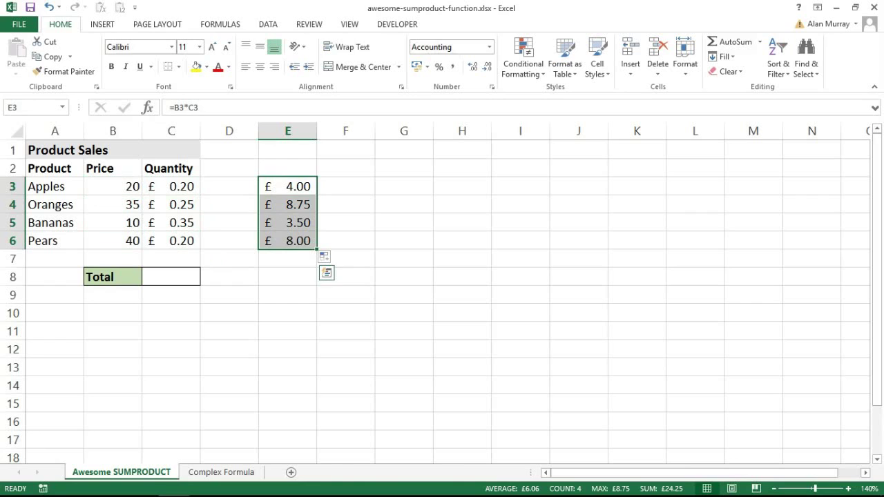
pyautogui.press('Delete')
# Calculate the product sales total in cell C8 with the formula =SUMPRODUCT(B3:B6,C3:C6).
pyautogui.click(171, 276)
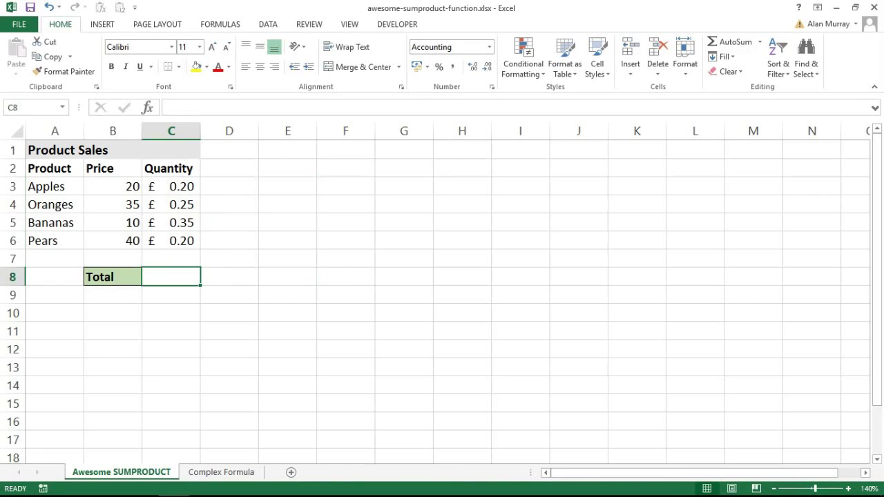
pyautogui.scroll(2, 442, 290)
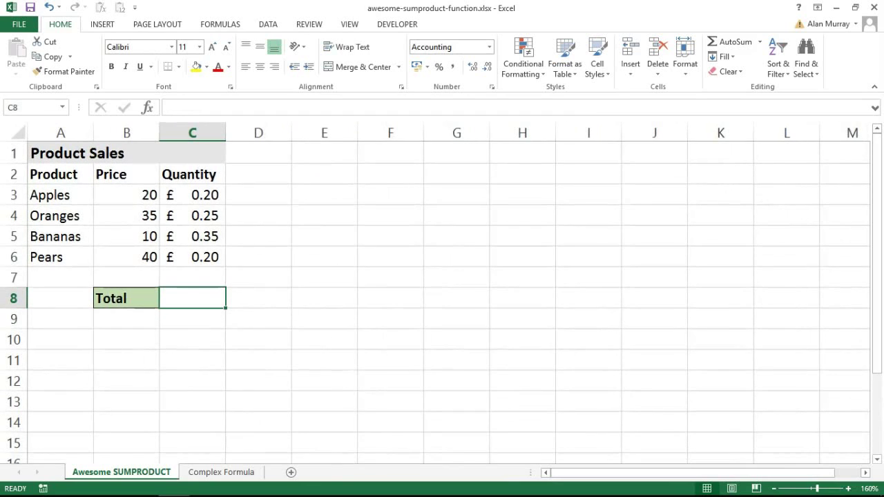
pyautogui.write('=sumpr')
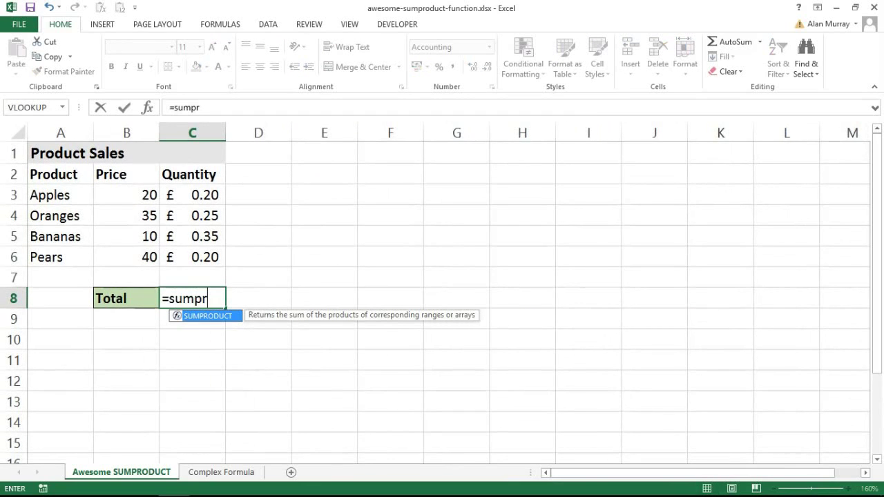
pyautogui.press('Tab')
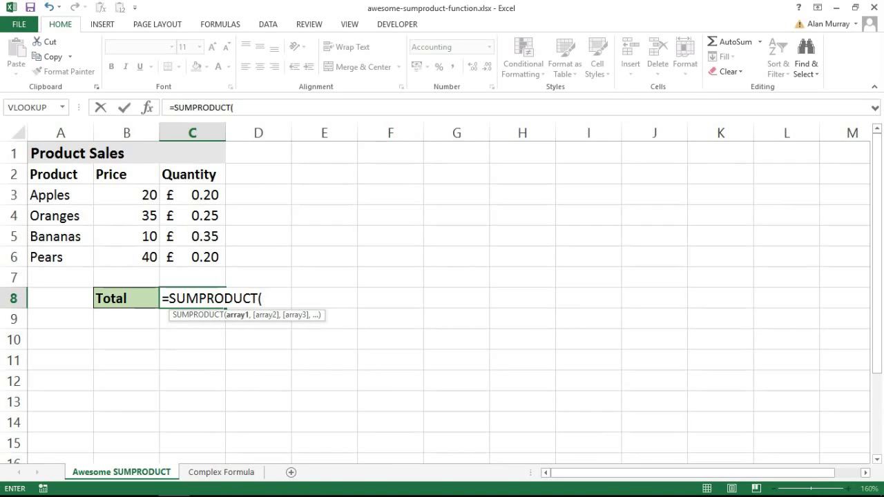
pyautogui.moveTo(138, 197); pyautogui.dragTo(148, 259)
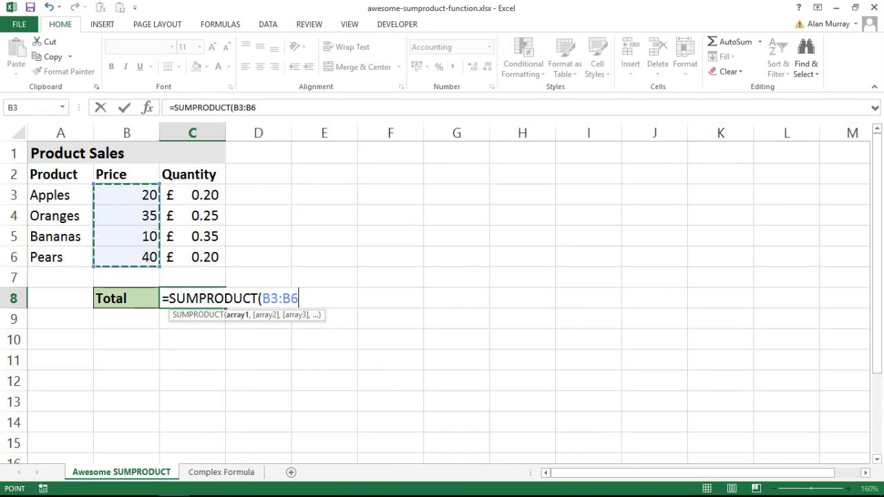
pyautogui.write(',')
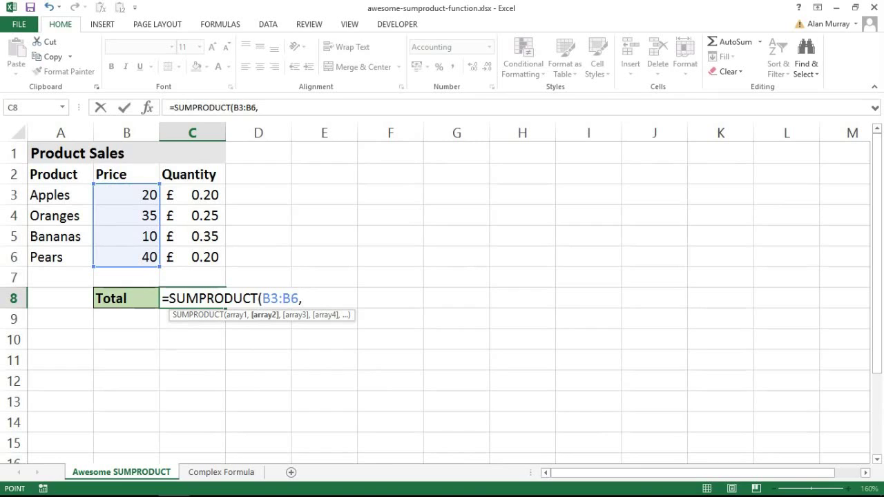
pyautogui.moveTo(192, 195); pyautogui.dragTo(200, 257)
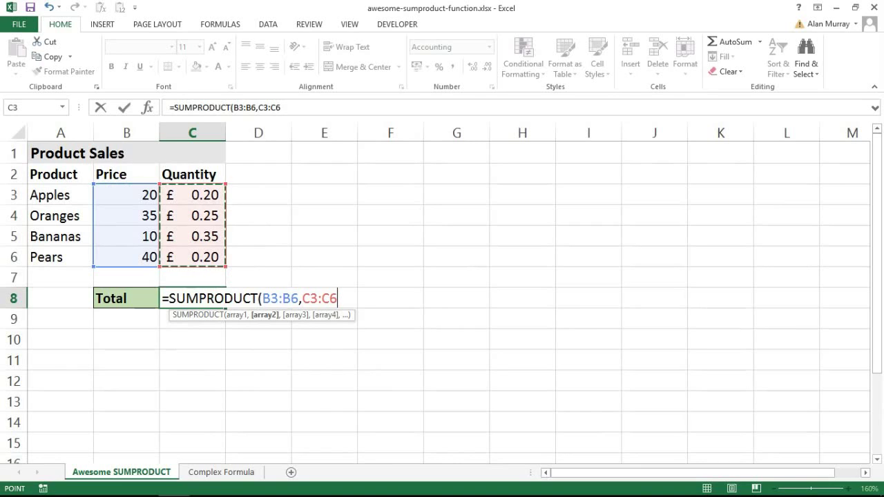
pyautogui.write(')')
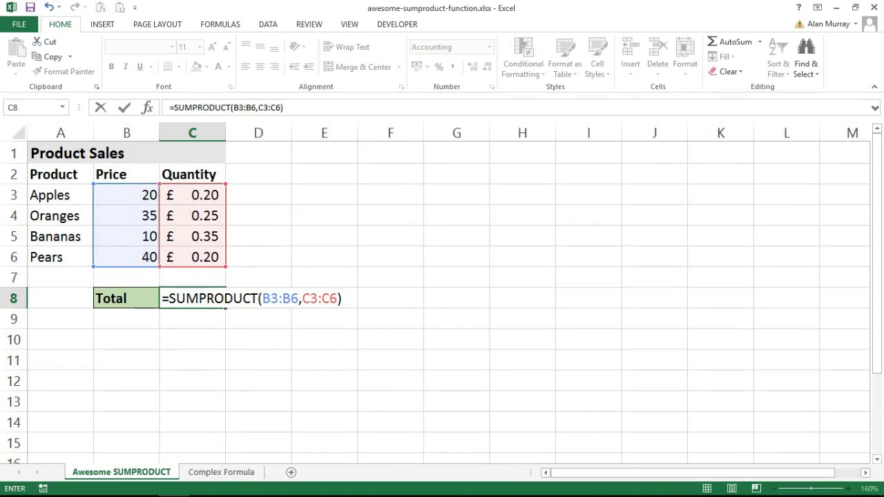
pyautogui.press('Return')
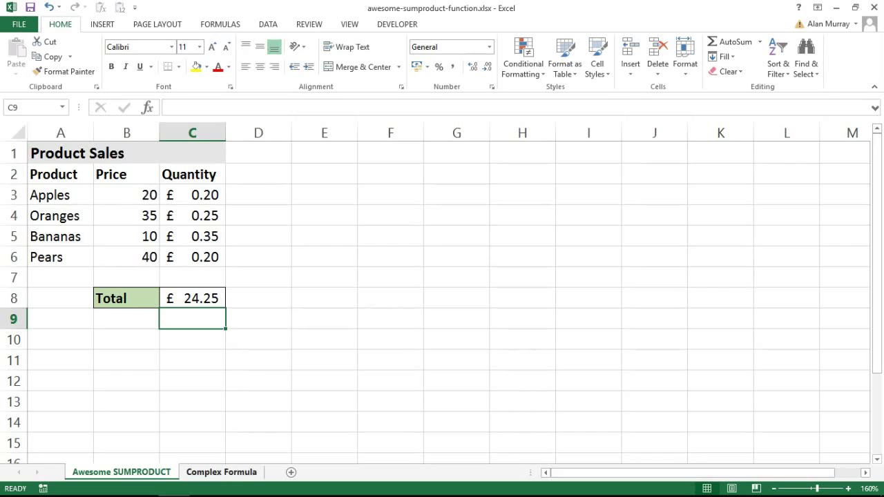
# Switch to the Complex Formula sheet and select cell F7 under Orders in South America.
pyautogui.click(221, 472)
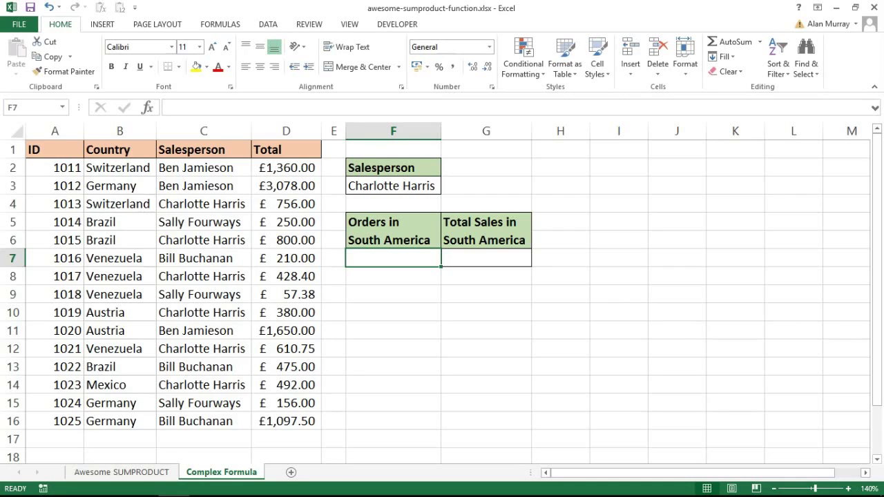
pyautogui.click(286, 330)
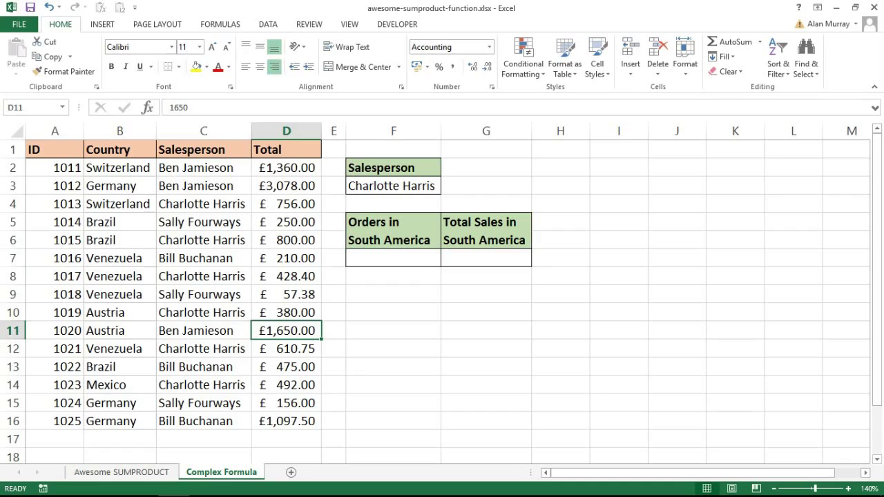
pyautogui.click(393, 258)
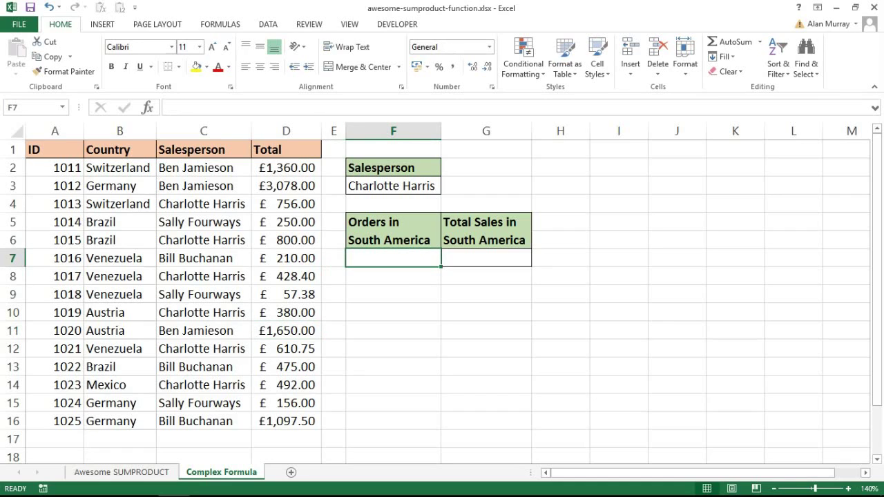
# Examine the Brazil and Venezuela orders that belong to the salesperson given in cell F3.
pyautogui.press('Up')
pyautogui.press('Up')
pyautogui.press('Up')
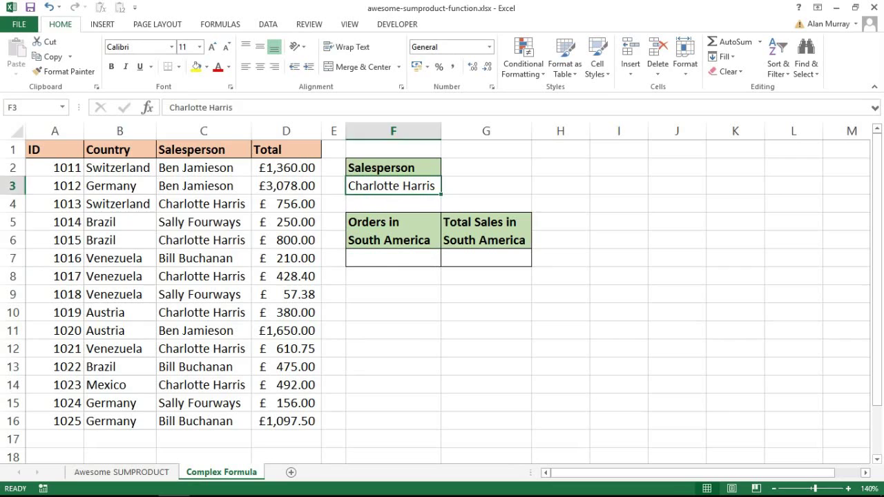
pyautogui.moveTo(119, 240); pyautogui.dragTo(202, 240)
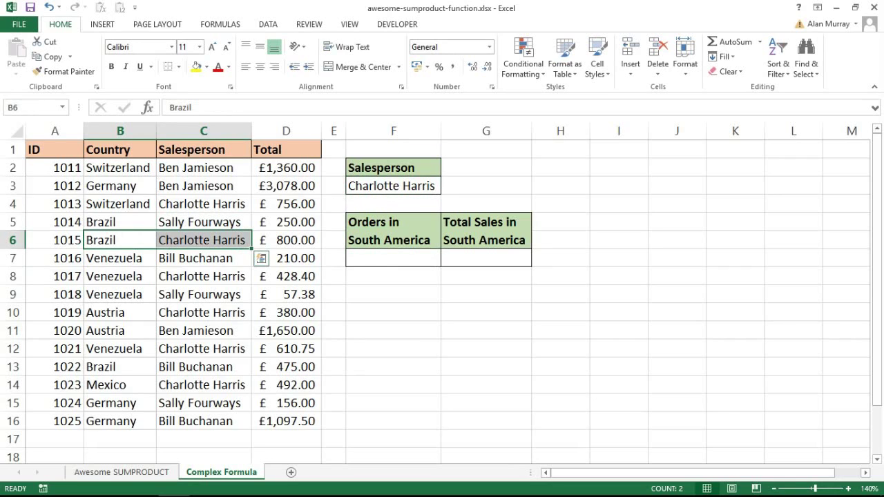
pyautogui.moveTo(110, 277); pyautogui.dragTo(201, 276)
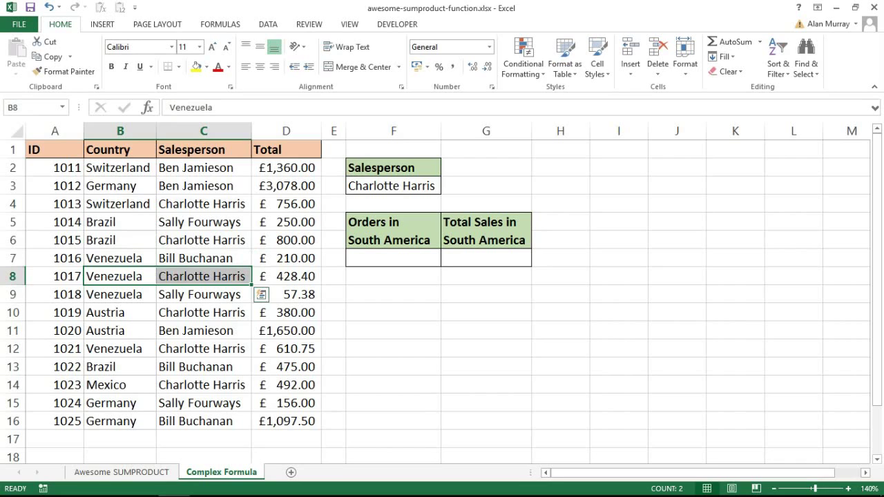
pyautogui.moveTo(114, 349); pyautogui.dragTo(202, 348)
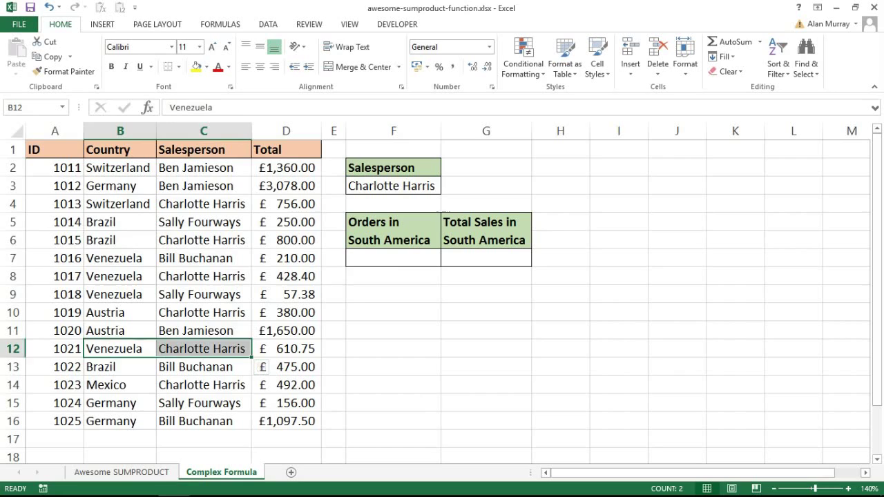
# Start a SUMPRODUCT formula in cell F7 under Orders in South America.
pyautogui.click(393, 258)
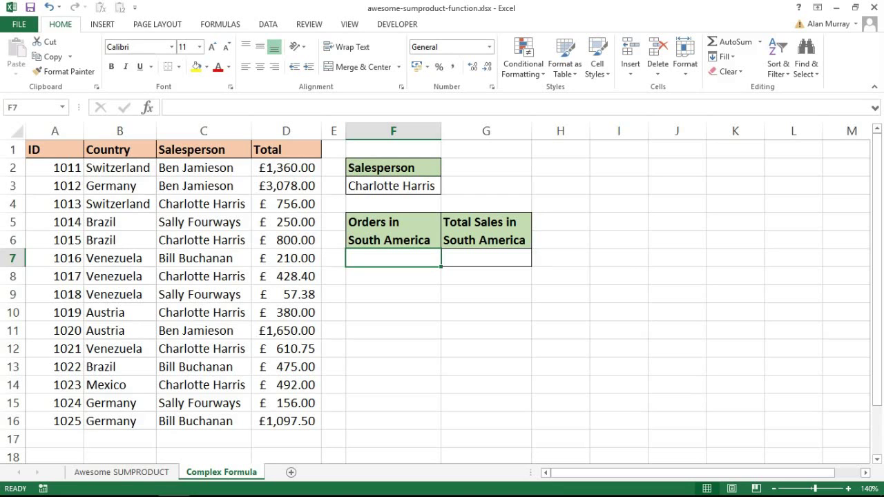
pyautogui.scroll(3, 443, 293)
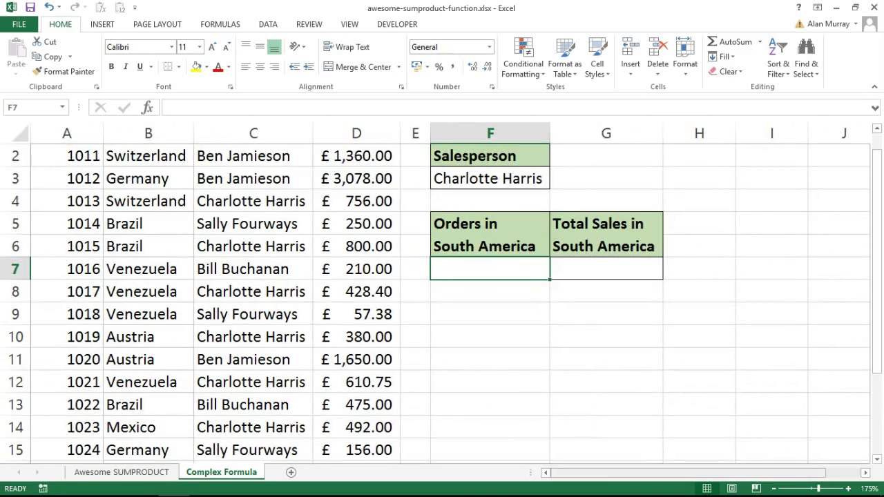
pyautogui.write('=sum')
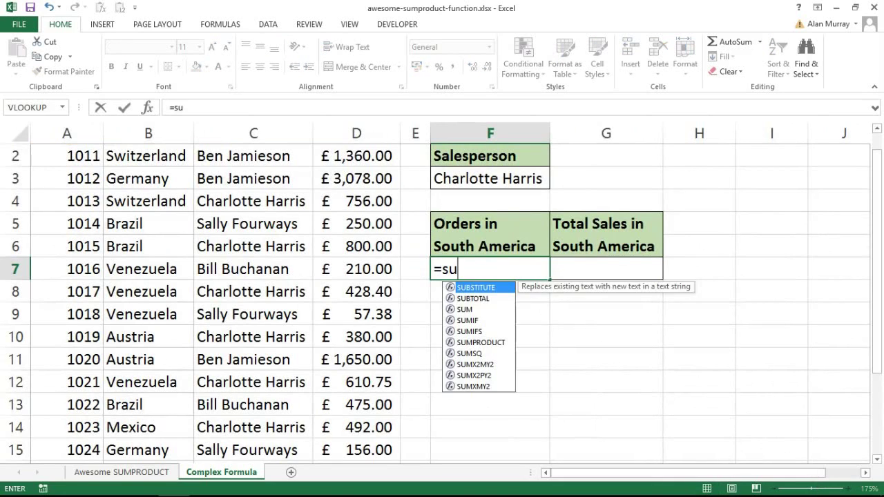
pyautogui.press('Down')
pyautogui.press('Down')
pyautogui.press('Down')
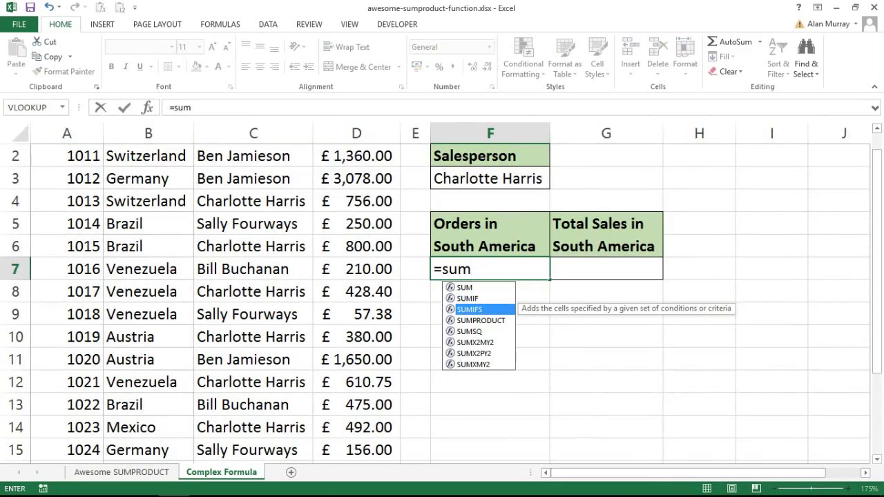
pyautogui.press('Tab')
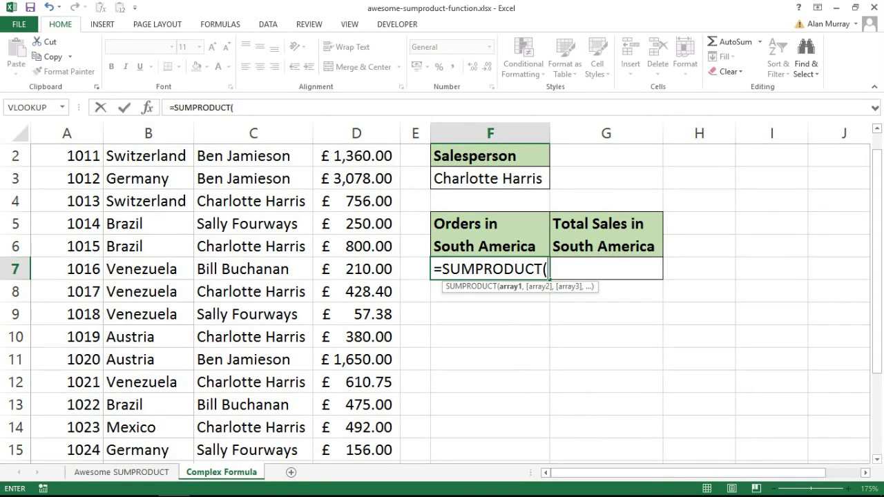
# Add the first country condition to the F7 formula, comparing $B$2:$B$16 with "Brazil" inside its own parenthesis.
pyautogui.write('(')
pyautogui.scroll(1, 442, 299)
pyautogui.click(148, 178)
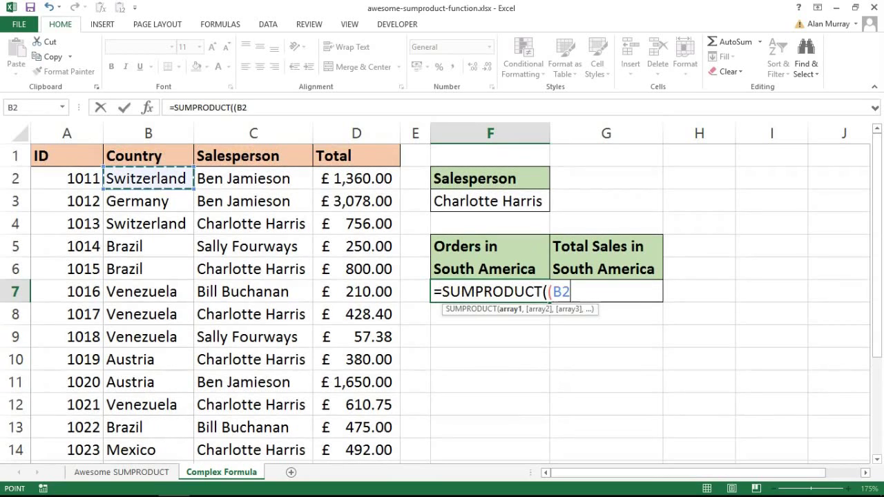
pyautogui.moveTo(148, 178); pyautogui.dragTo(148, 387)
pyautogui.scroll(2, 147, 387)
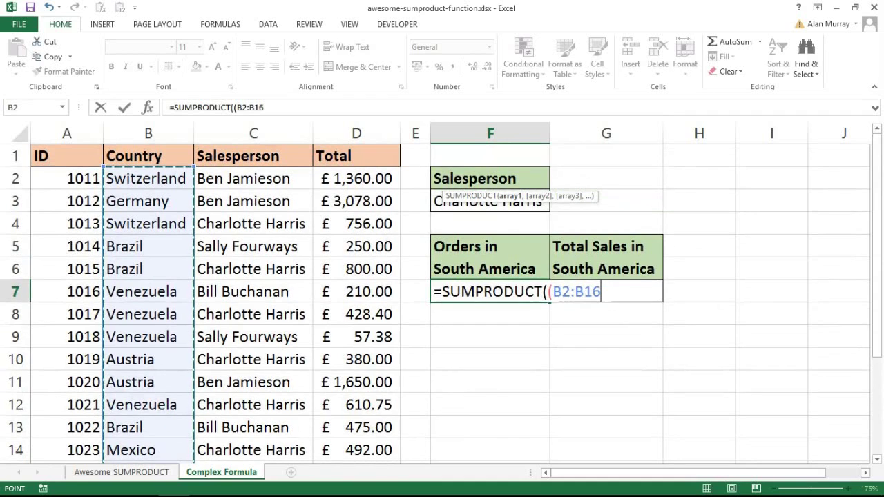
pyautogui.press('F4')
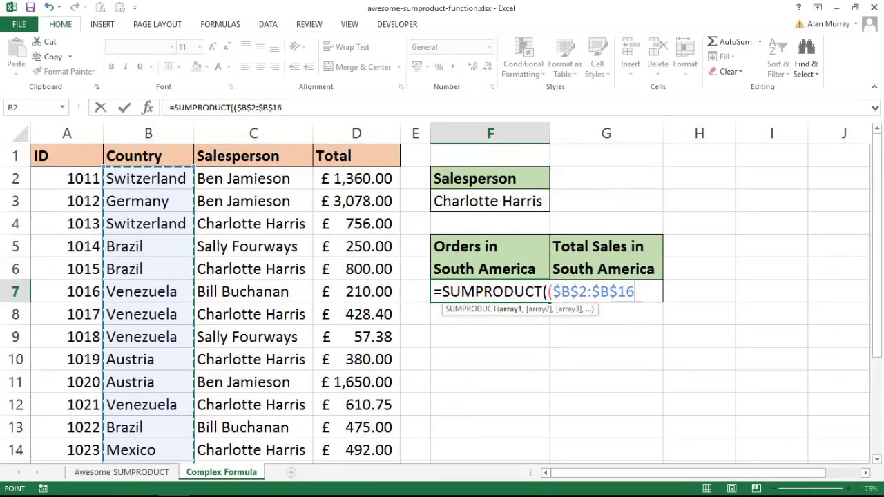
pyautogui.write('=')
pyautogui.write('"B')
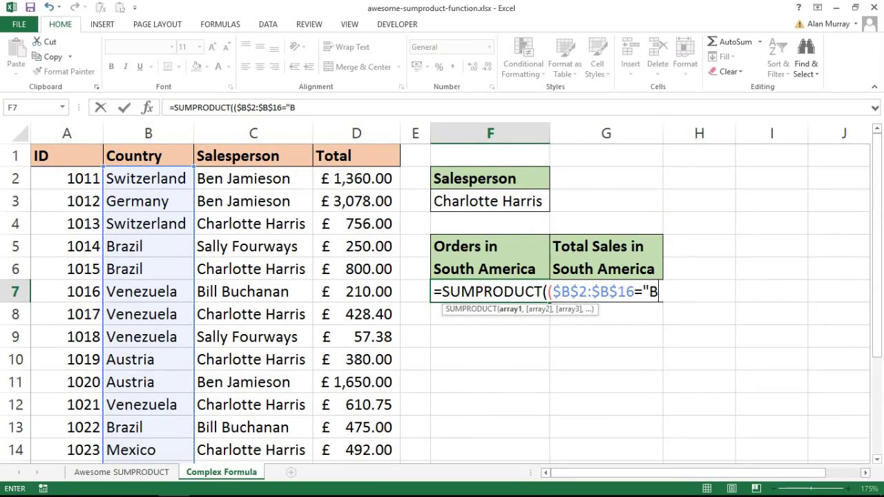
pyautogui.write('razil"')
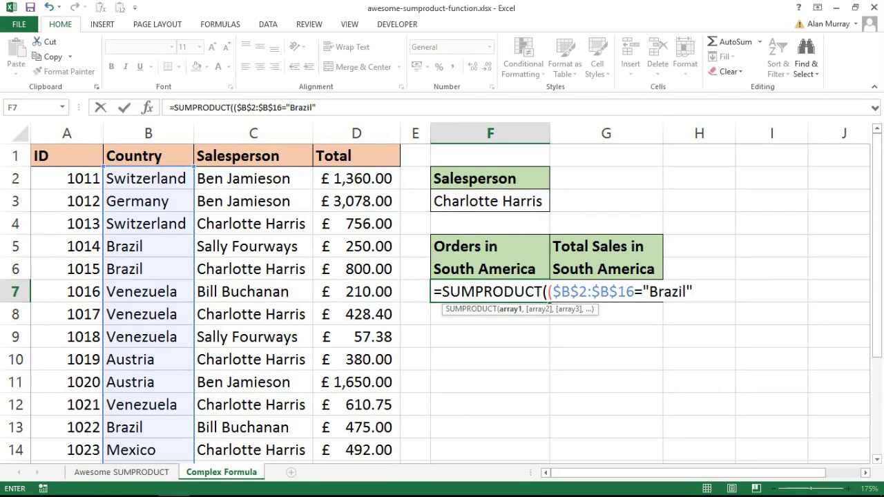
# Close the Brazil condition and add a second one with a plus sign: ($B$2:$B$16="Venezuela").
pyautogui.write(')+')
pyautogui.write('(')
pyautogui.moveTo(148, 178); pyautogui.dragTo(159, 439)
pyautogui.press('F4')
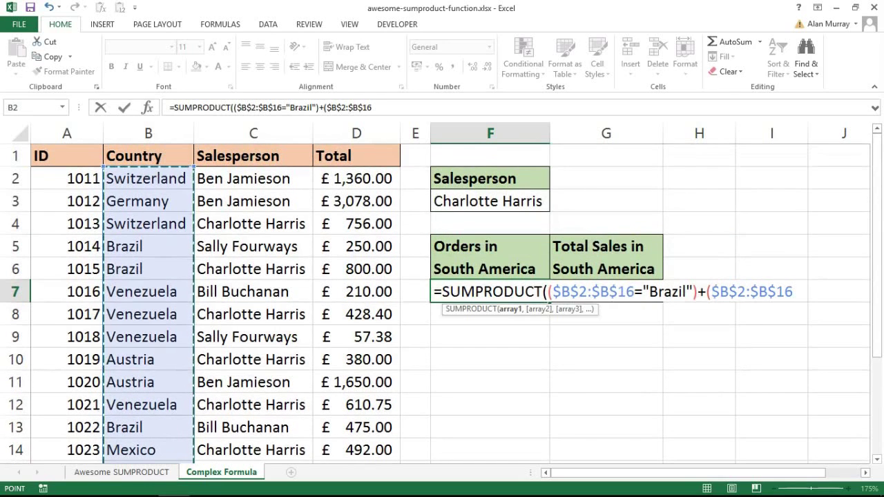
pyautogui.write('="Venezu')
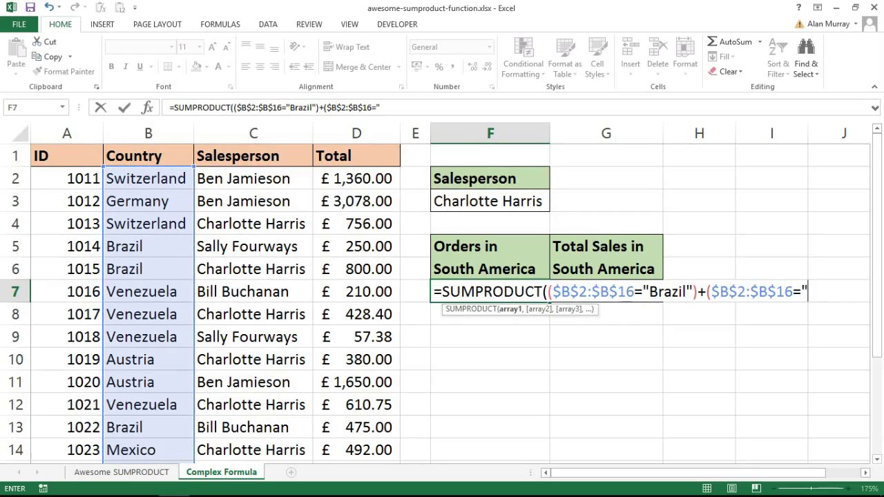
pyautogui.write('ela')
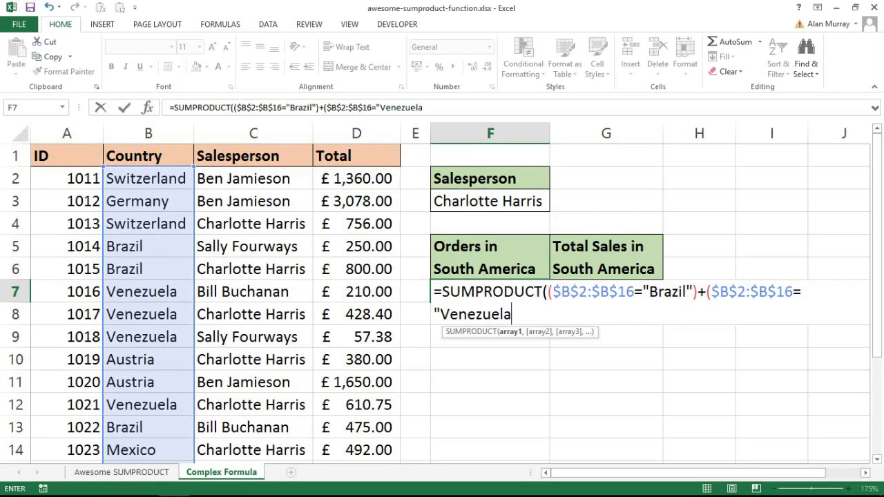
pyautogui.write('")')
# Enclose the Brazil and Venezuela conditions together in an outer pair of parentheses.
pyautogui.click(547, 292)
pyautogui.write('(')
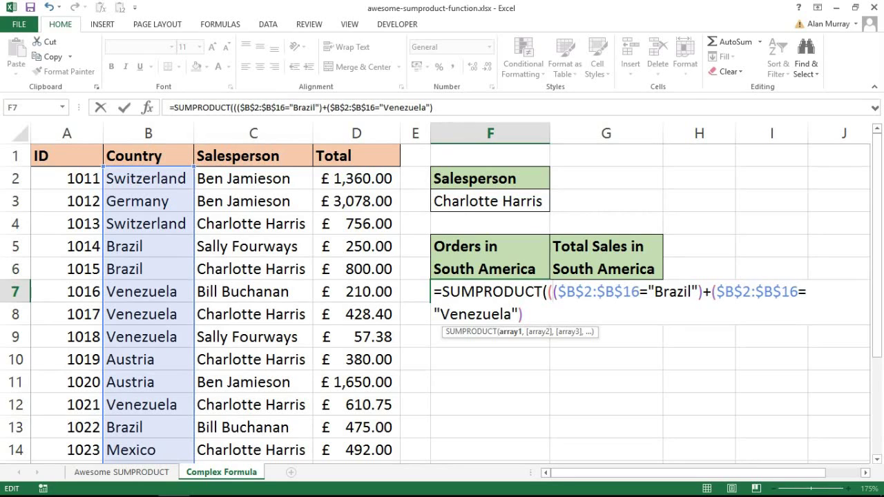
pyautogui.click(522, 314)
pyautogui.write(')')
# Multiply the country conditions by the salesperson condition ($C$2:$C$16=$F$3), then close and enter the F7 formula.
pyautogui.write('*(')
pyautogui.click(253, 179)
pyautogui.moveTo(254, 178); pyautogui.dragTo(254, 428)
pyautogui.scroll(1, 253, 304)
pyautogui.press('F4')
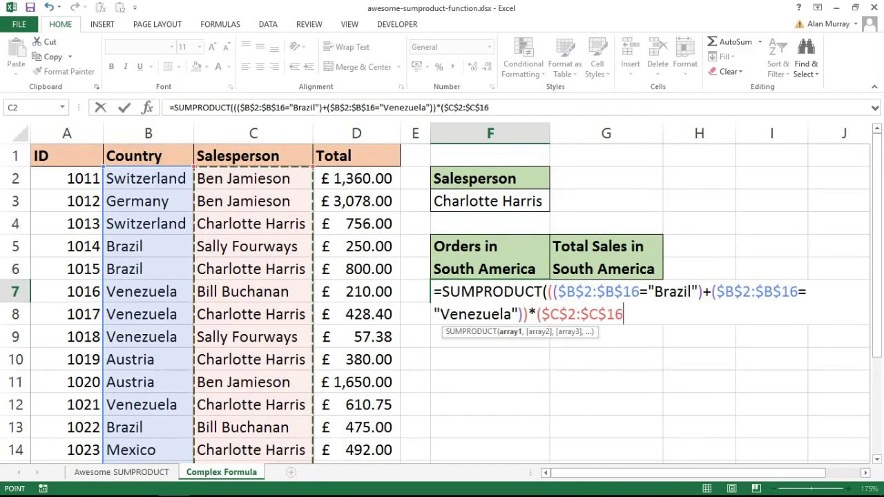
pyautogui.write('=')
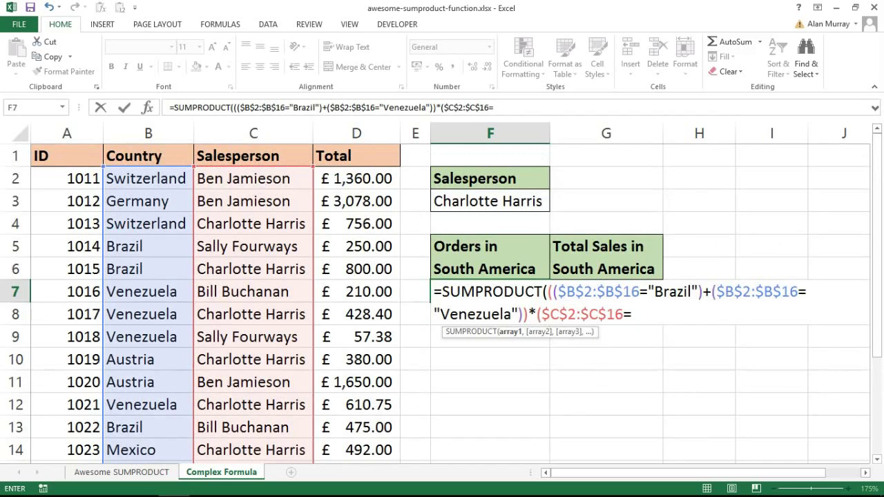
pyautogui.click(490, 201)
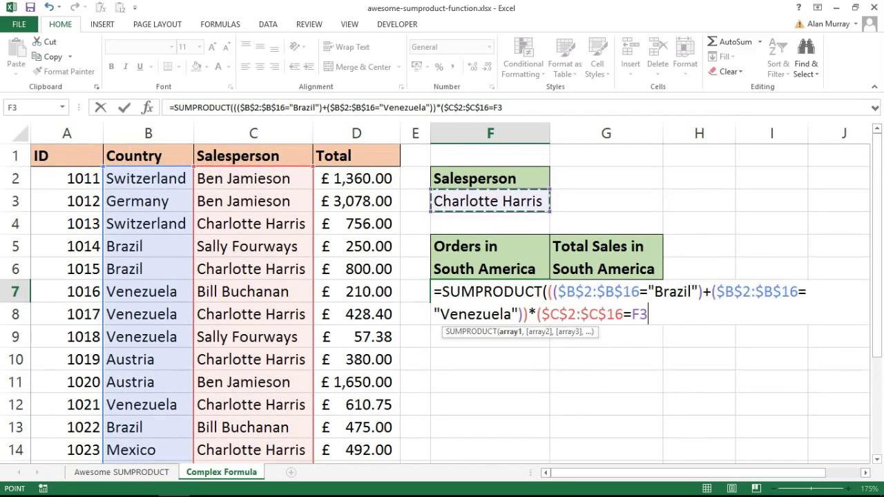
pyautogui.press('F4')
pyautogui.write(')')
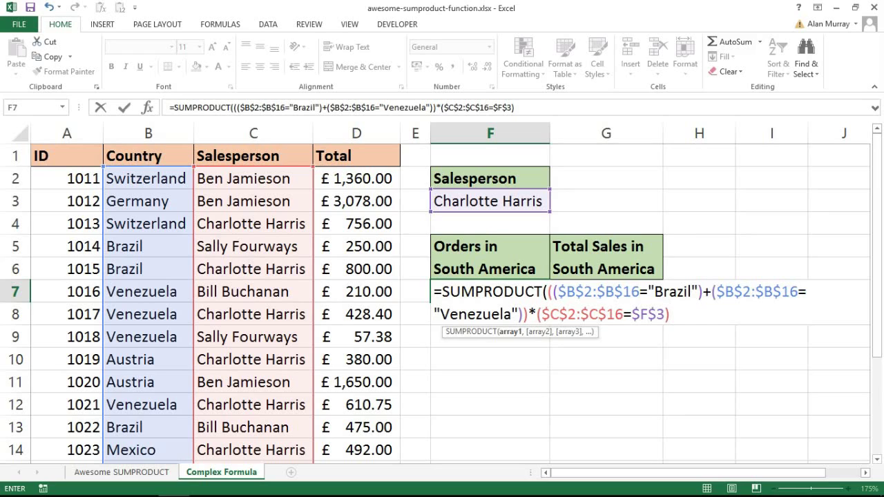
pyautogui.write(')')
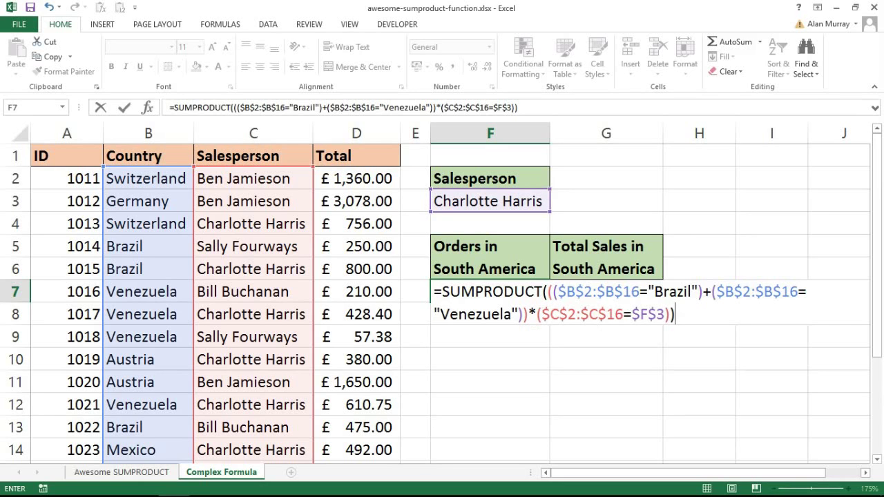
pyautogui.press('Return')
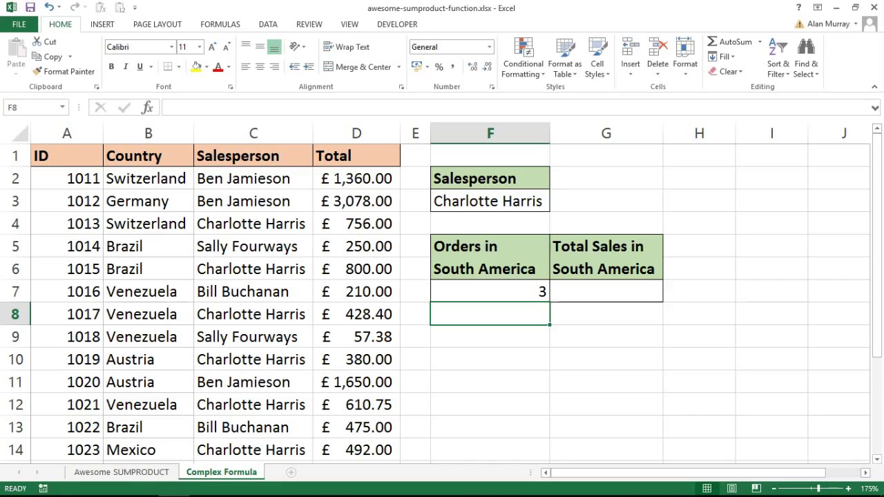
# Fill the order-count formula from cell F7 into cell G7 under Total Sales in South America.
pyautogui.click(490, 292)
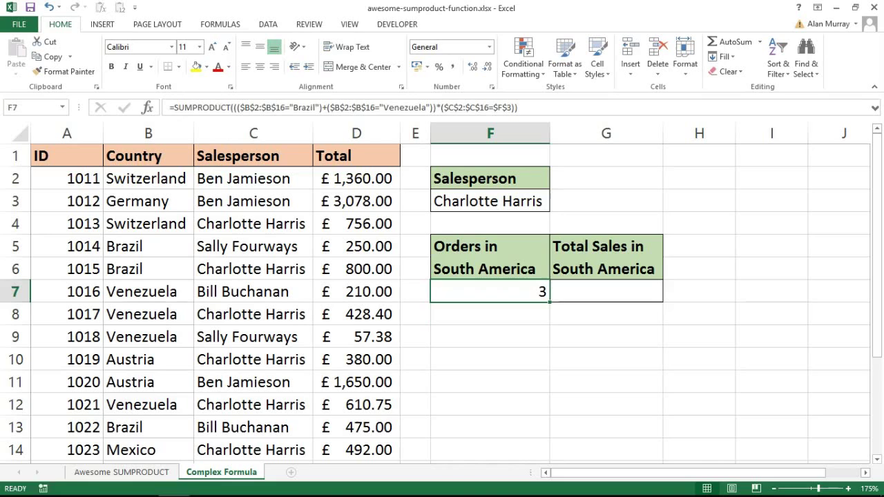
pyautogui.moveTo(550, 302); pyautogui.dragTo(615, 296)
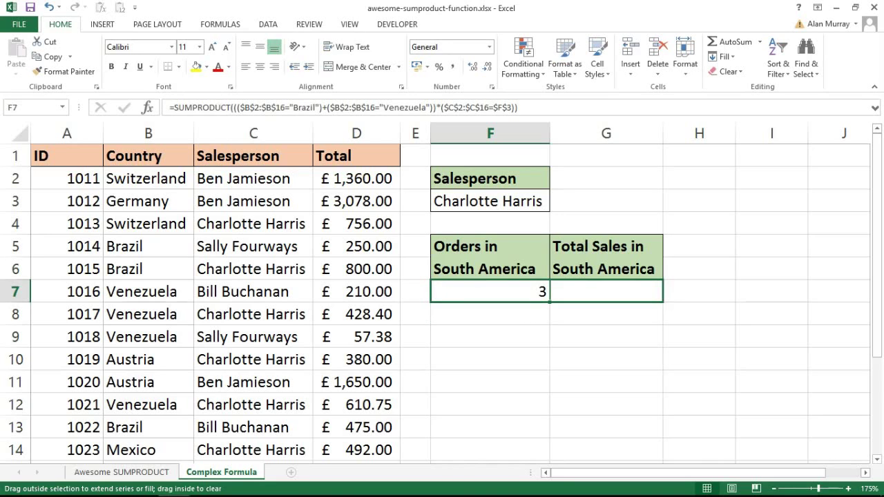
pyautogui.moveTo(614, 296); pyautogui.dragTo(657, 297)
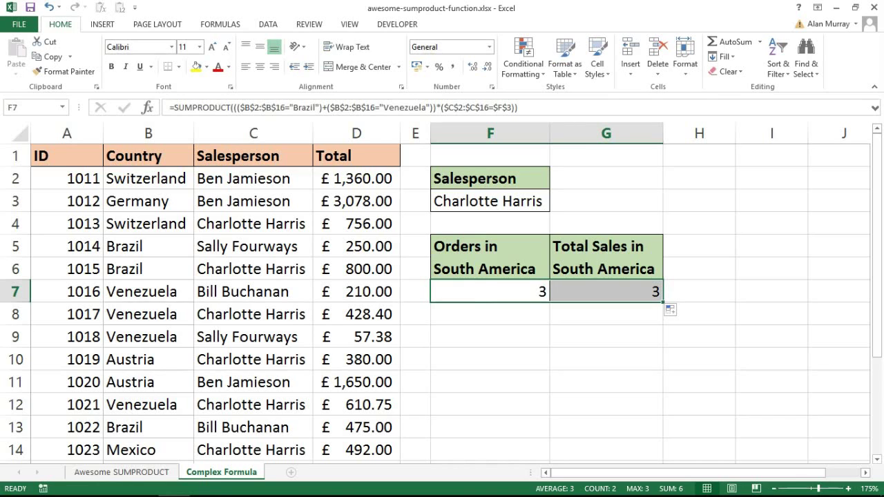
# Edit the G7 formula to insert a multiplication operator after the salesperson condition, before the final closing parenthesis.
pyautogui.doubleClick(654, 291)
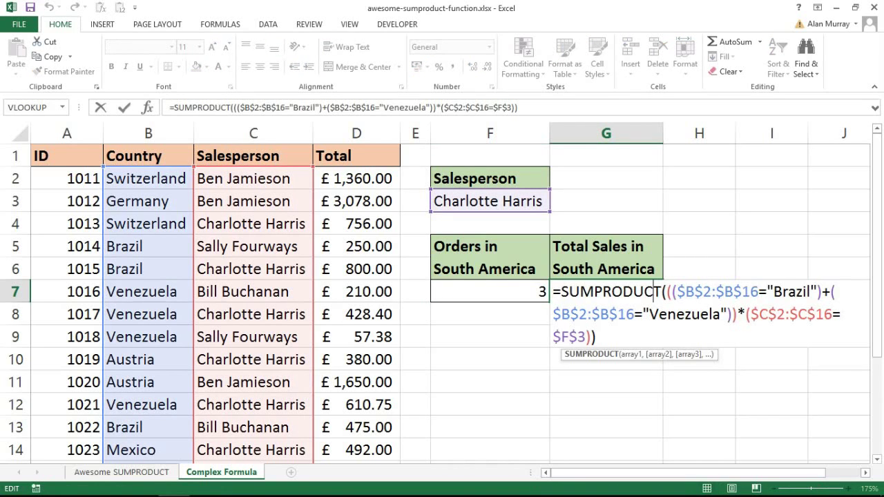
pyautogui.click(866, 472)
pyautogui.click(865, 473)
pyautogui.click(865, 473)
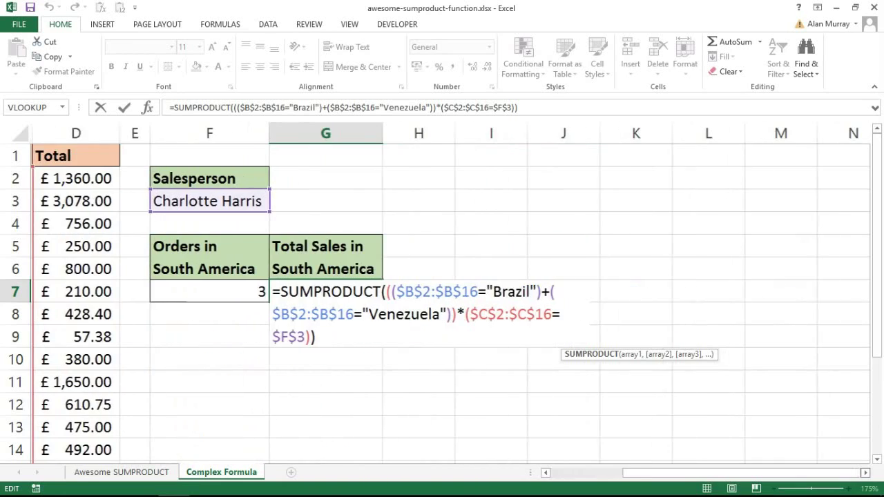
pyautogui.click(865, 474)
pyautogui.click(792, 292)
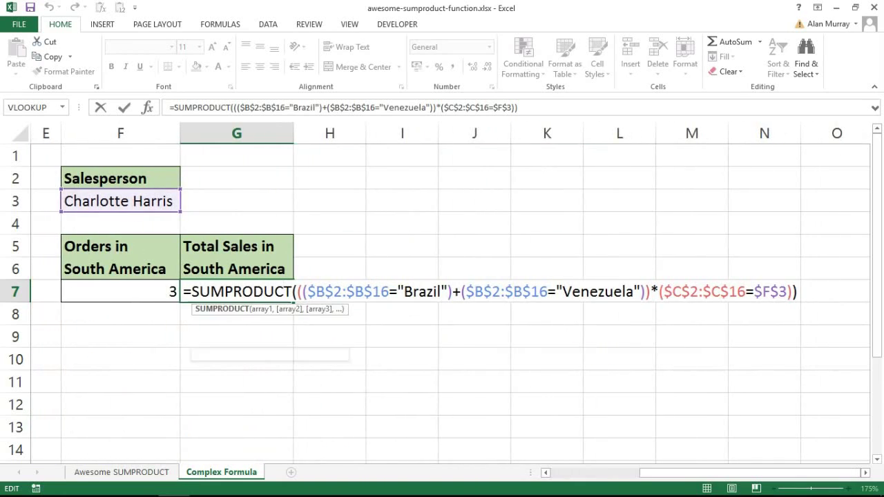
pyautogui.write('*')
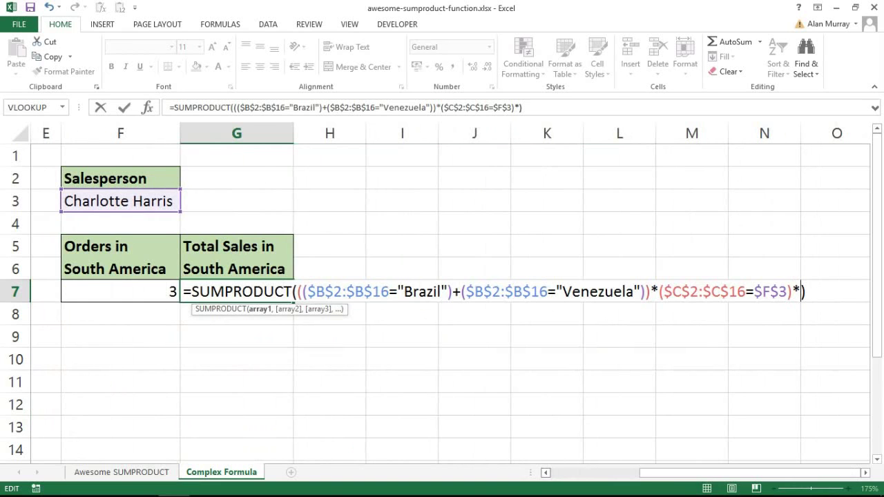
# Complete the G7 formula with the totals range D2:D16 as the multiplier, and apply the Accounting number format to the cell.
pyautogui.click(545, 473)
pyautogui.click(545, 473)
pyautogui.click(545, 473)
pyautogui.click(546, 473)
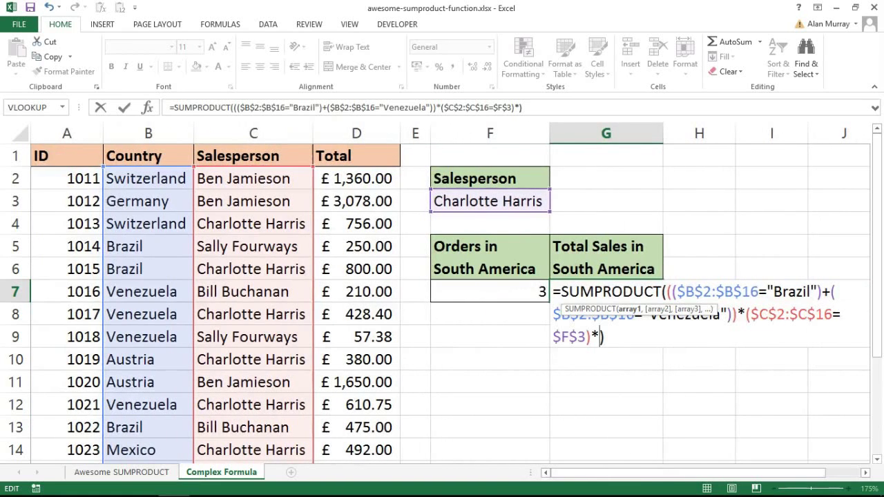
pyautogui.click(357, 178)
pyautogui.moveTo(353, 178); pyautogui.dragTo(387, 429)
pyautogui.moveTo(703, 472); pyautogui.dragTo(736, 473)
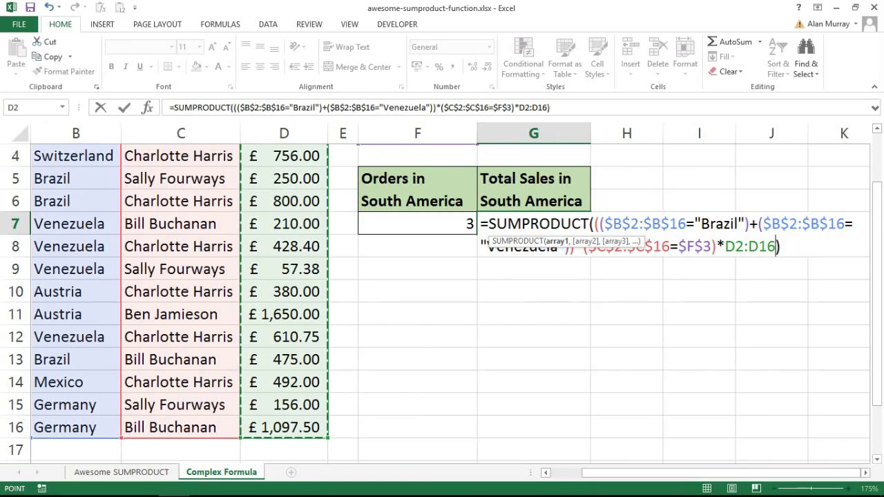
pyautogui.press('Return')
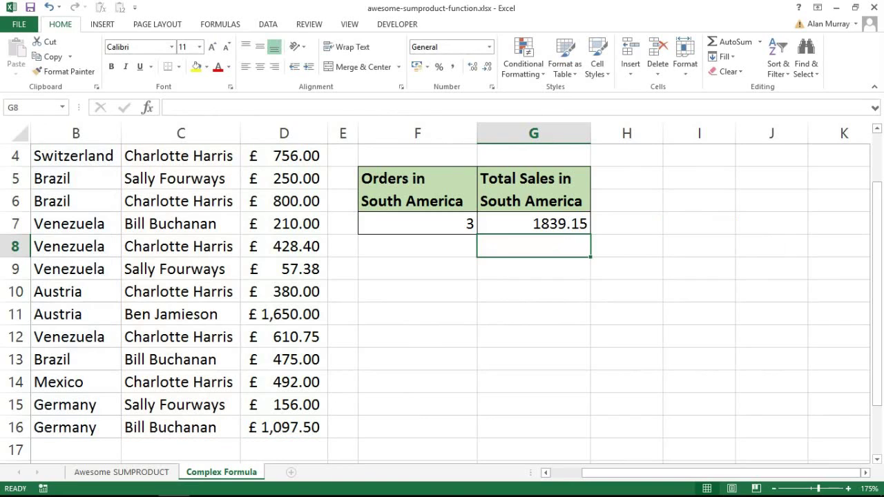
pyautogui.click(534, 223)
pyautogui.click(416, 66)
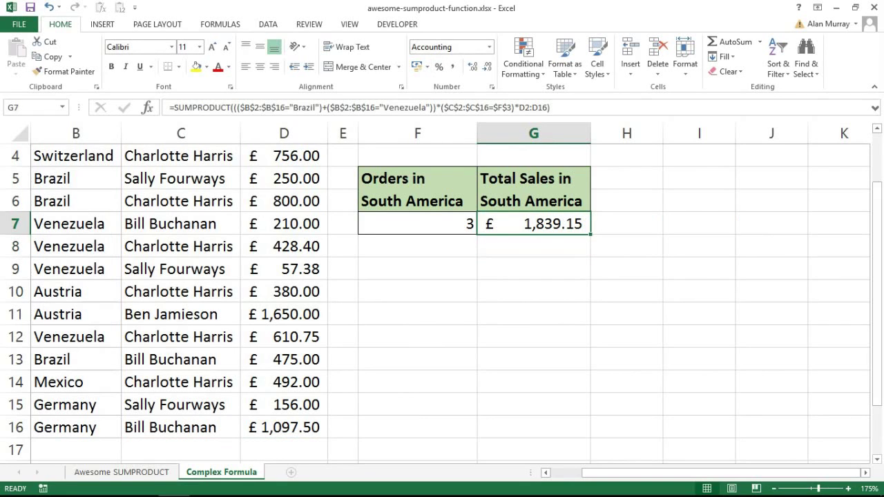